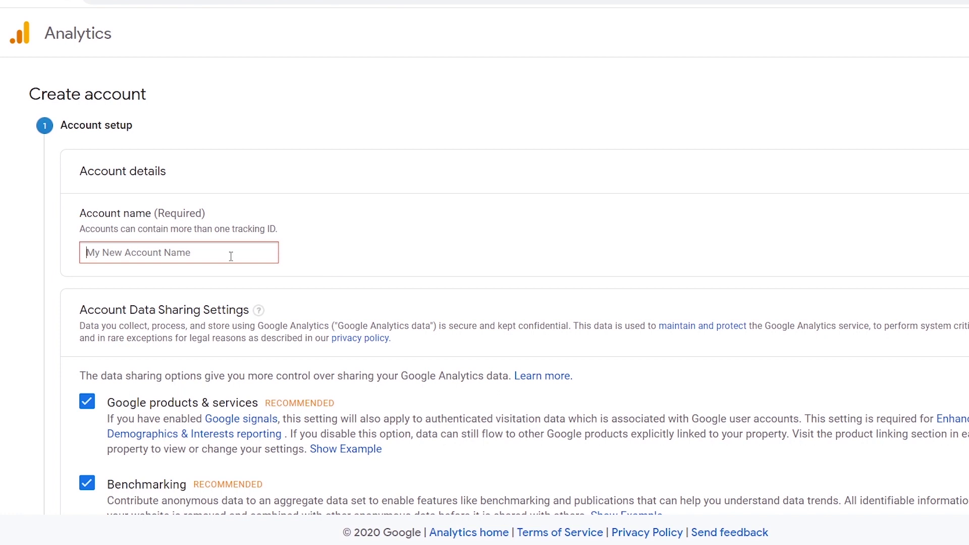
# - Enter the account name, keep all recommended data sharing settings enabled, and continue to the measurement choice
pyautogui.write('SKN')
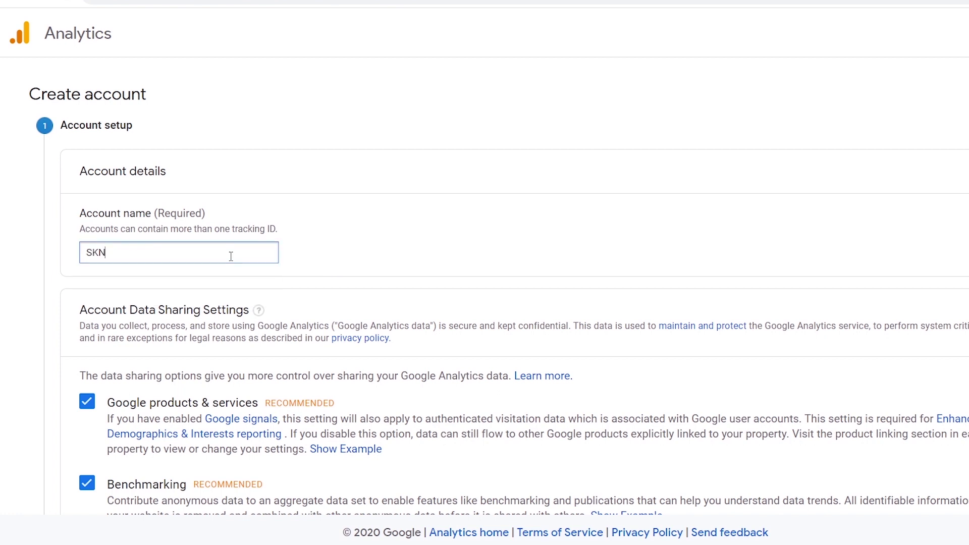
pyautogui.write('Achari')
pyautogui.scroll(-2, 447, 256)
pyautogui.scroll(-2, 530, 255)
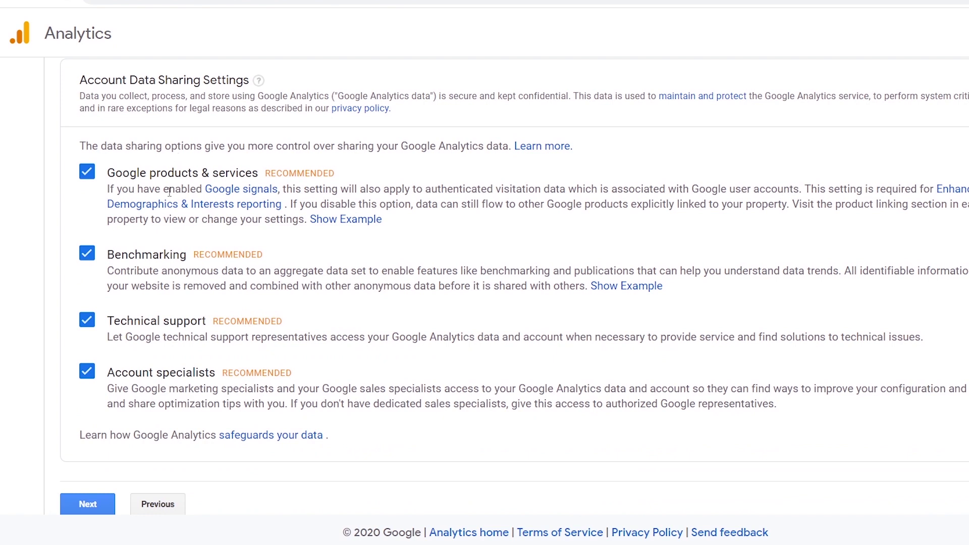
pyautogui.scroll(-2, 446, 373)
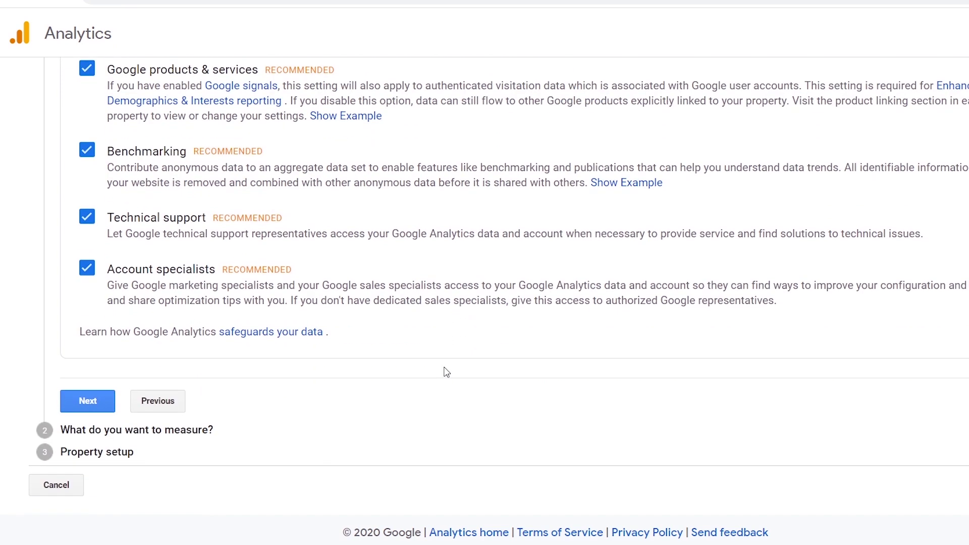
pyautogui.click(89, 403)
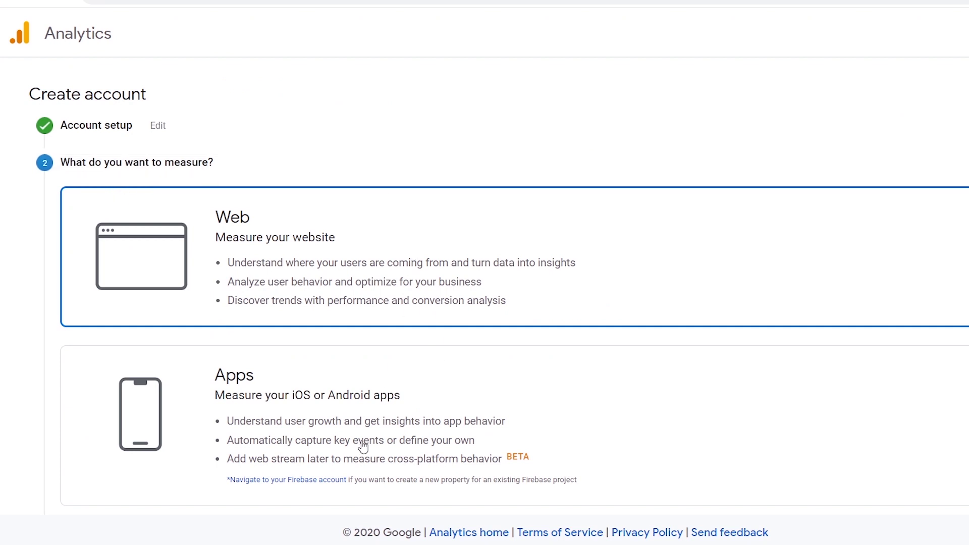
# - Review the measurement options, keep Web as the platform to measure, and continue to property setup
pyautogui.scroll(-6, 636, 324)
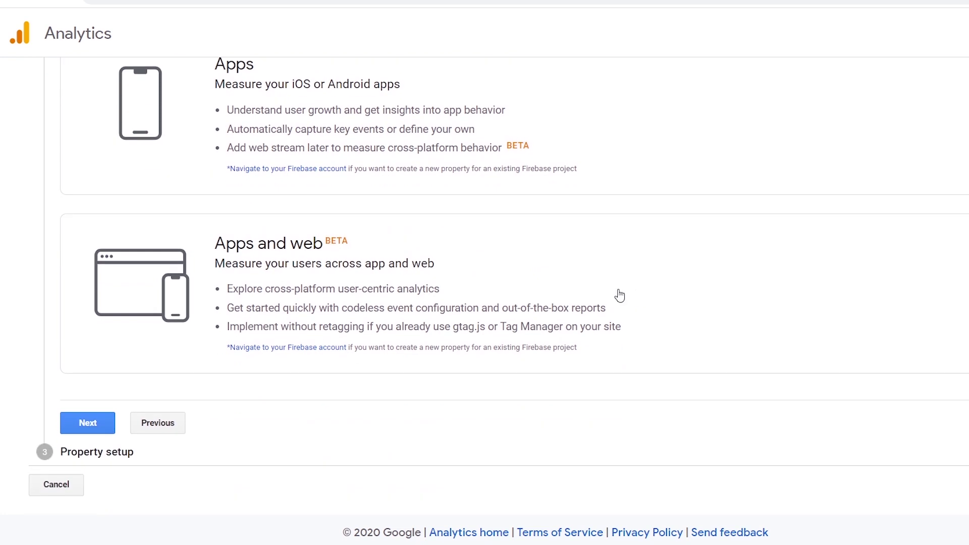
pyautogui.scroll(5, 620, 295)
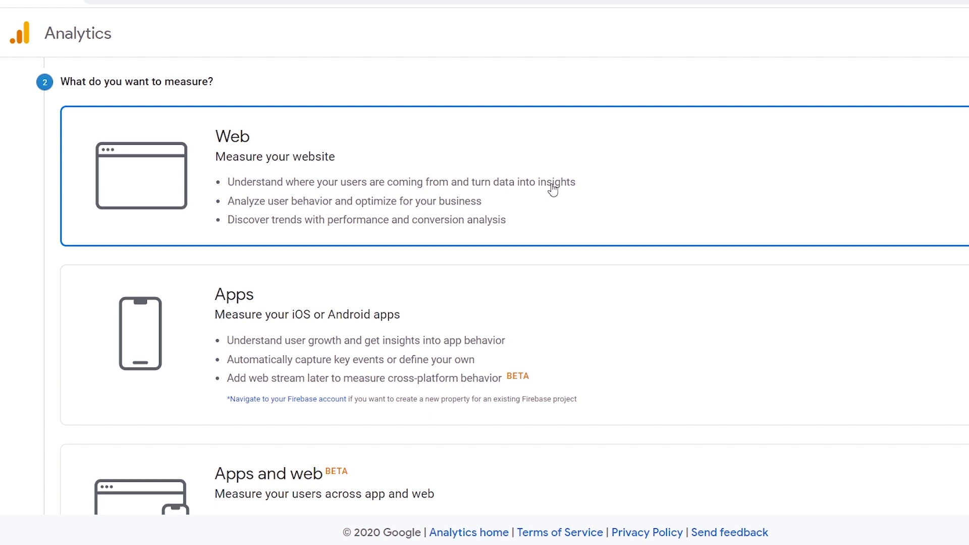
pyautogui.scroll(-5, 553, 189)
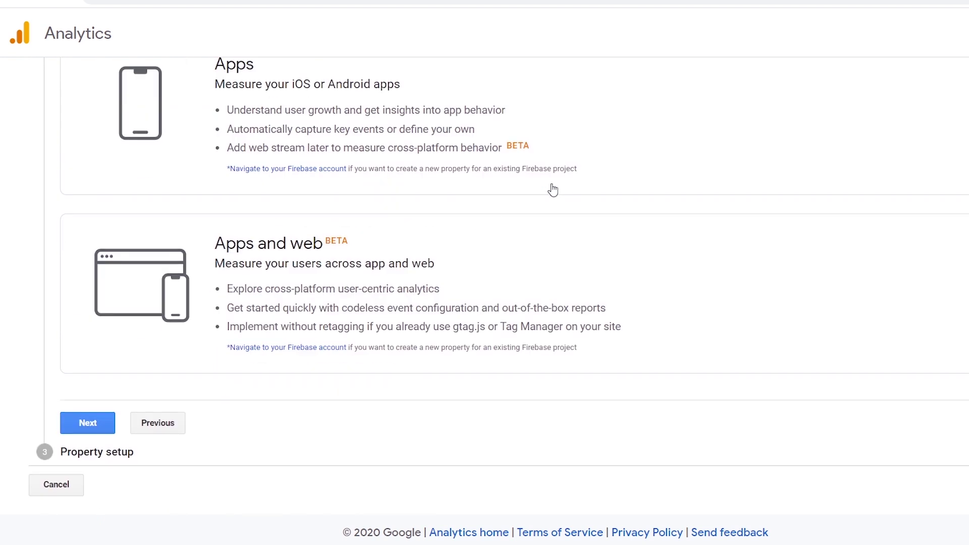
pyautogui.click(76, 430)
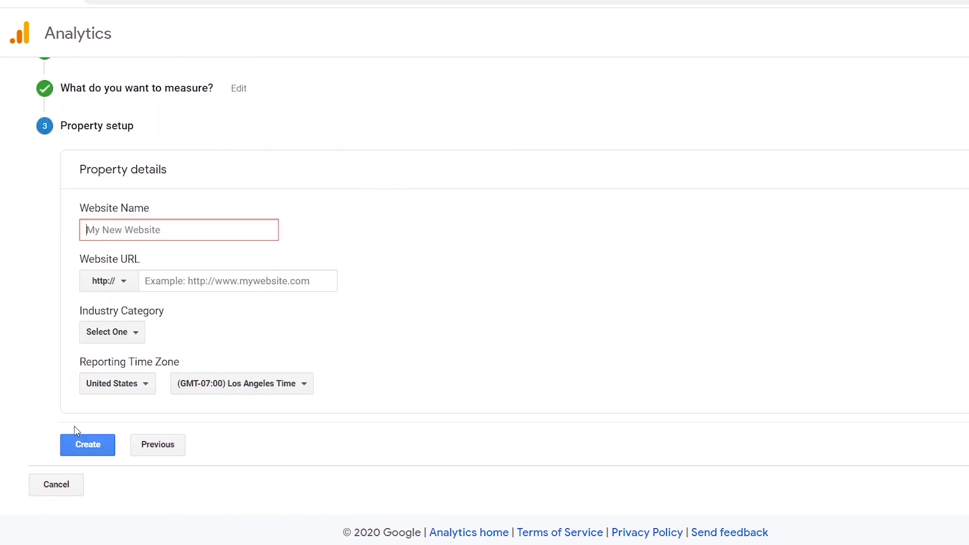
pyautogui.click(170, 228)
pyautogui.write('KERALA FACE')
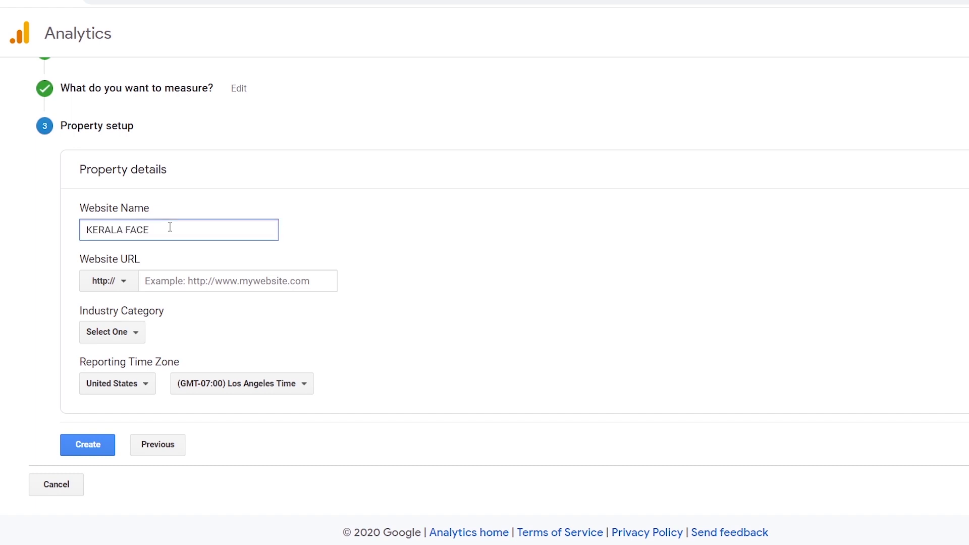
pyautogui.click(109, 280)
pyautogui.click(120, 333)
pyautogui.click(133, 281)
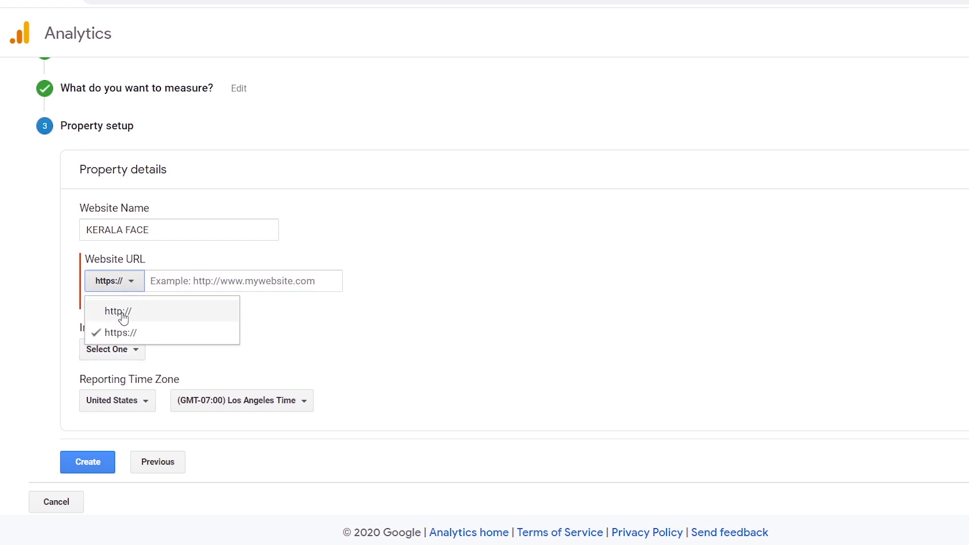
pyautogui.click(121, 332)
pyautogui.click(160, 285)
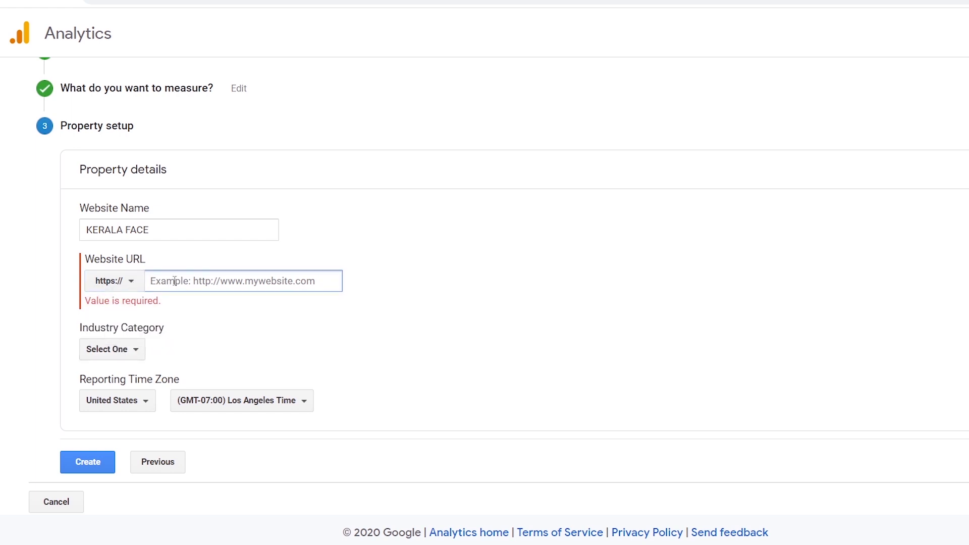
pyautogui.write('www.keralafa')
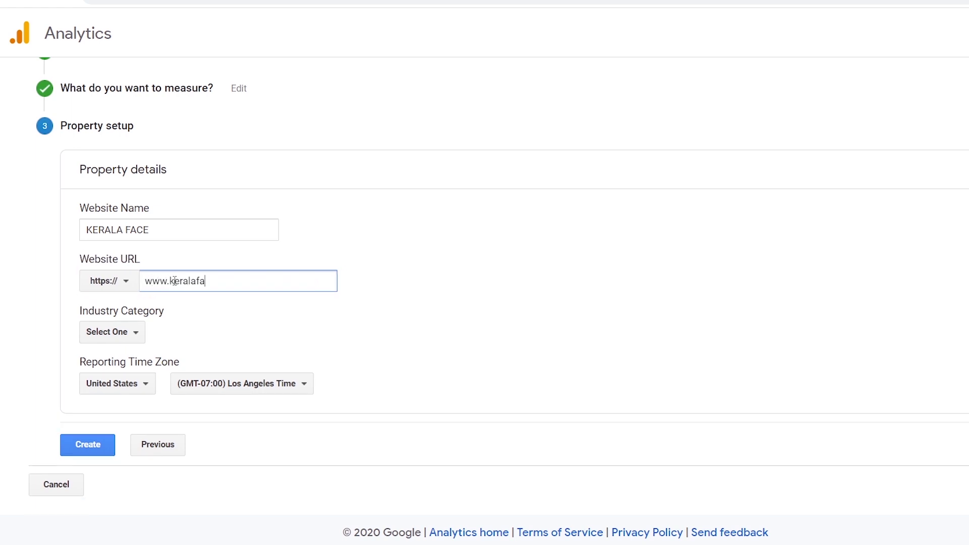
pyautogui.write('ce.com')
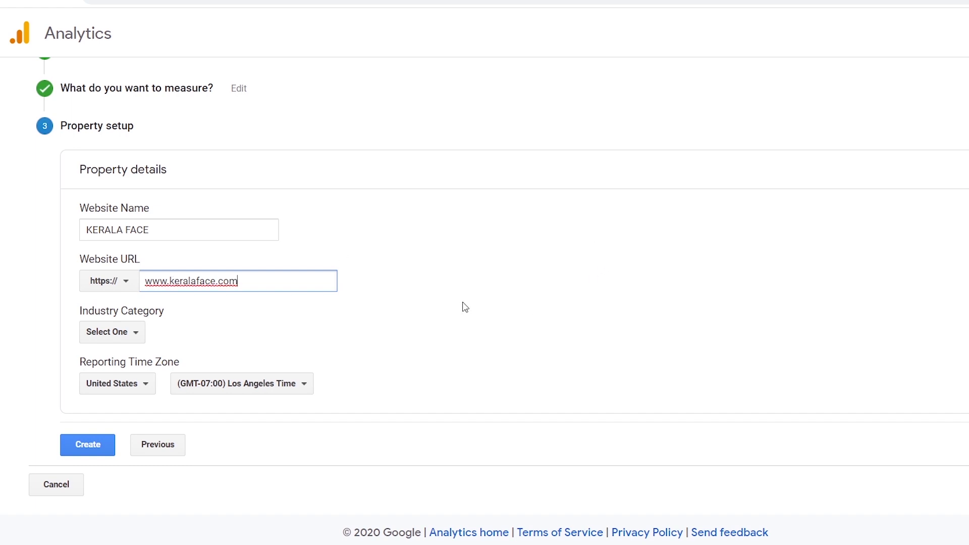
# - Set the industry category to Other and the reporting time zone country to India
pyautogui.click(131, 337)
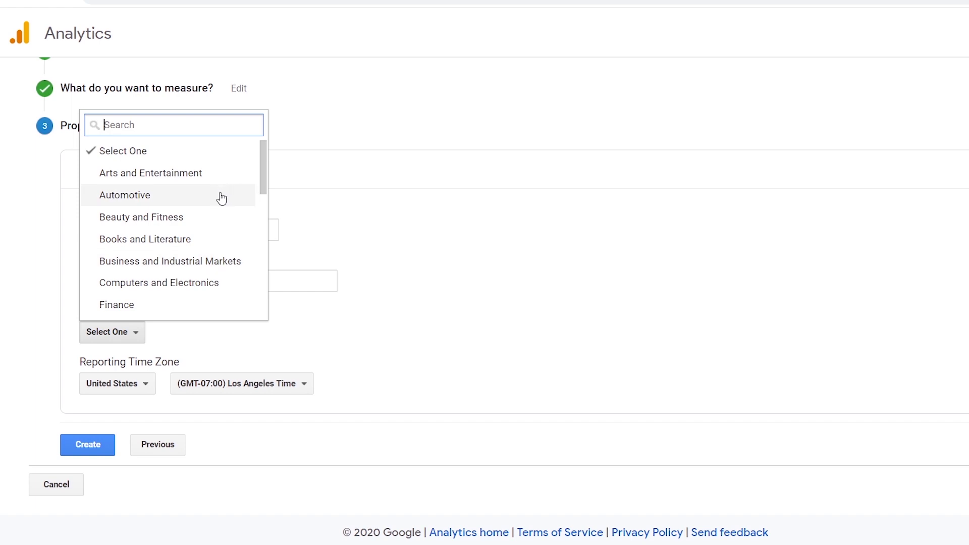
pyautogui.scroll(-8, 202, 263)
pyautogui.click(118, 309)
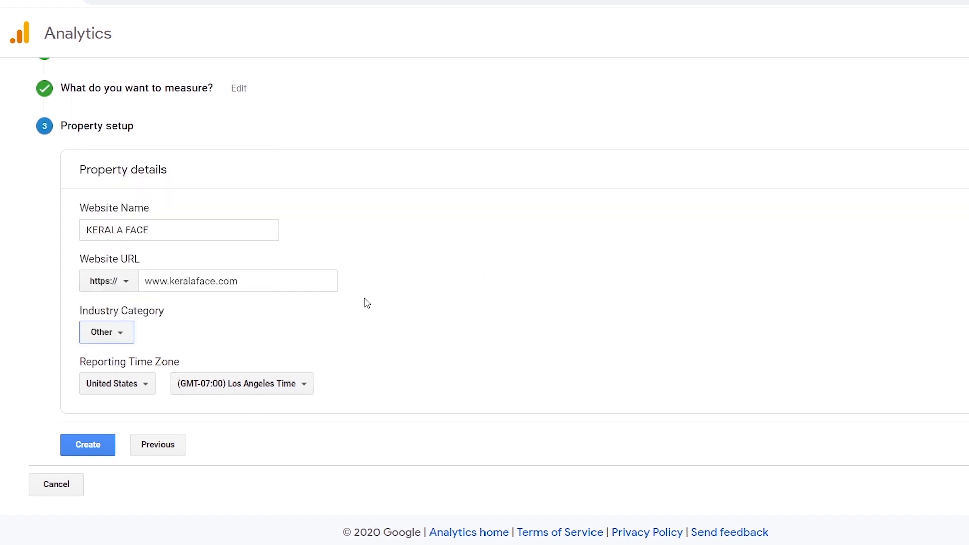
pyautogui.click(146, 393)
pyautogui.write('india')
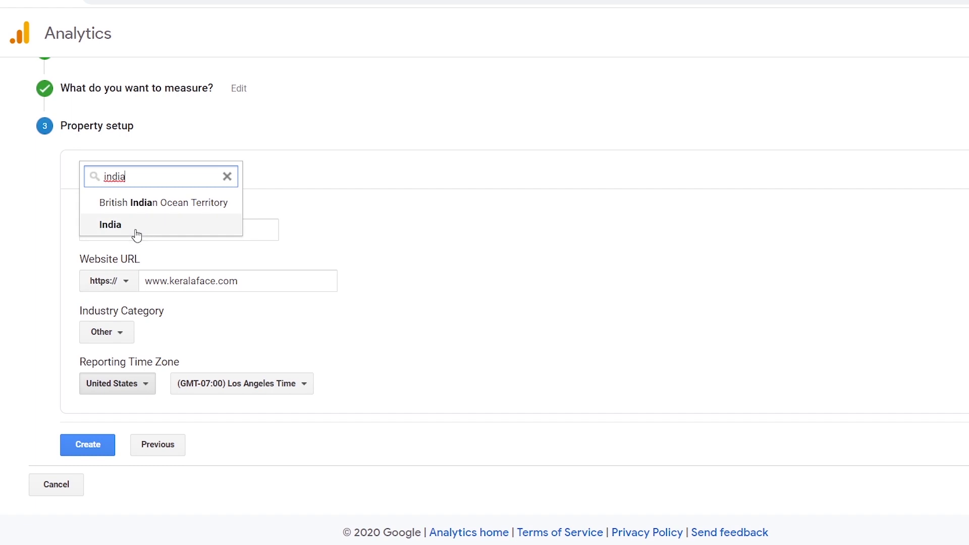
pyautogui.click(136, 234)
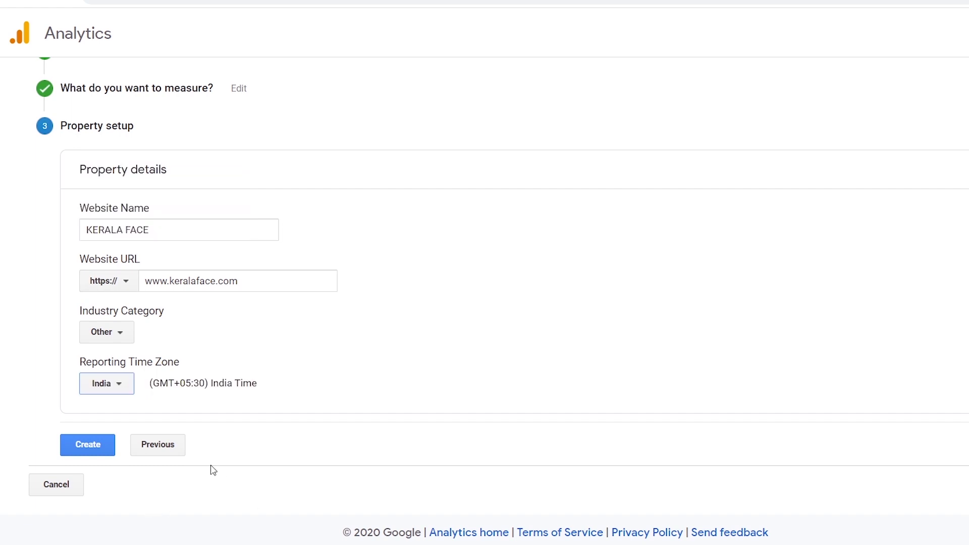
# - Submit the property details and set the country of the Terms of Service Agreement to India
pyautogui.click(83, 452)
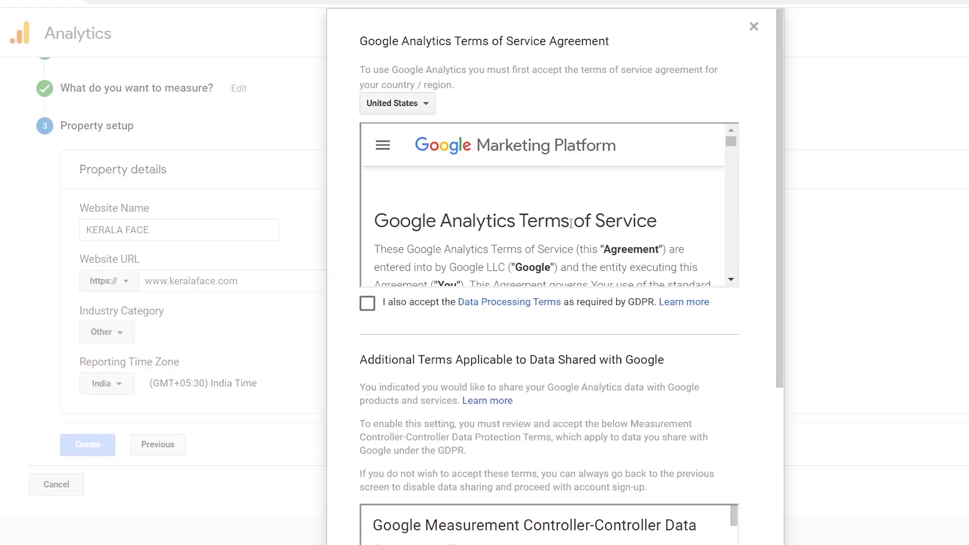
pyautogui.click(431, 109)
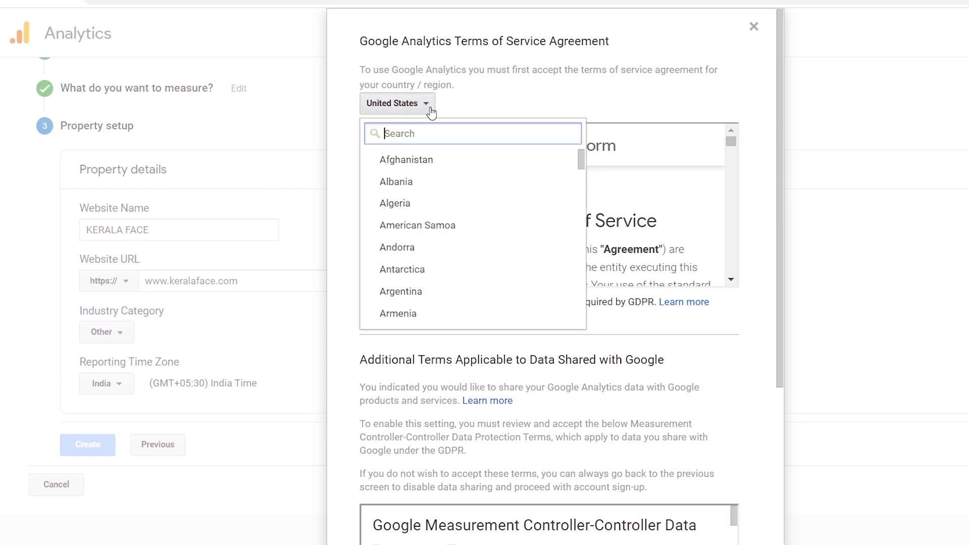
pyautogui.write('india')
pyautogui.click(403, 183)
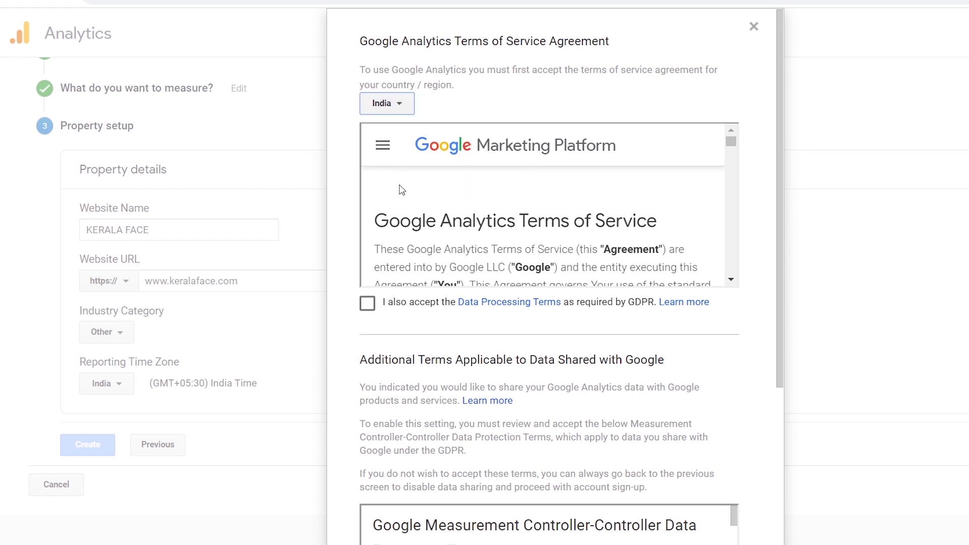
# - Agree to the GDPR Data Processing Terms and the Measurement Controller-Controller Data Protection Terms, and accept the agreement
pyautogui.scroll(-10, 536, 241)
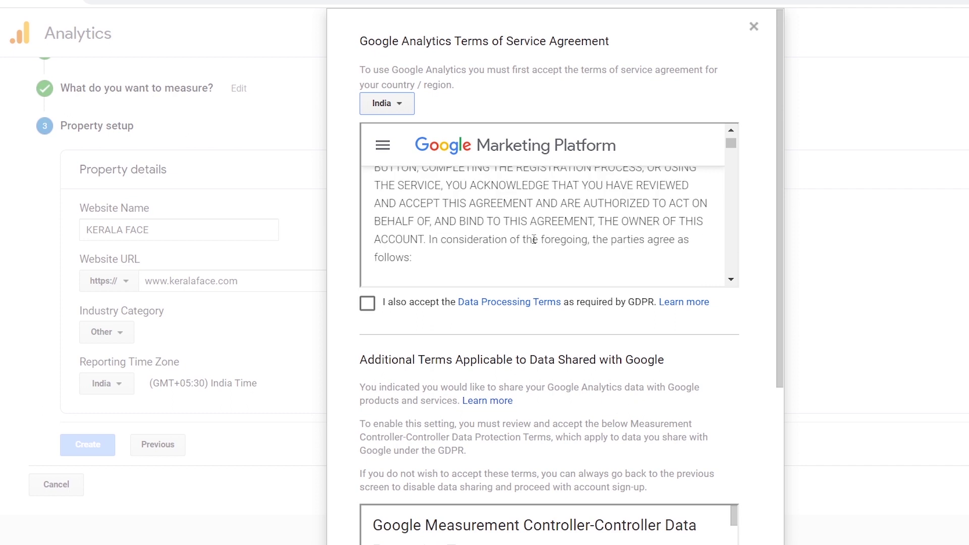
pyautogui.click(368, 309)
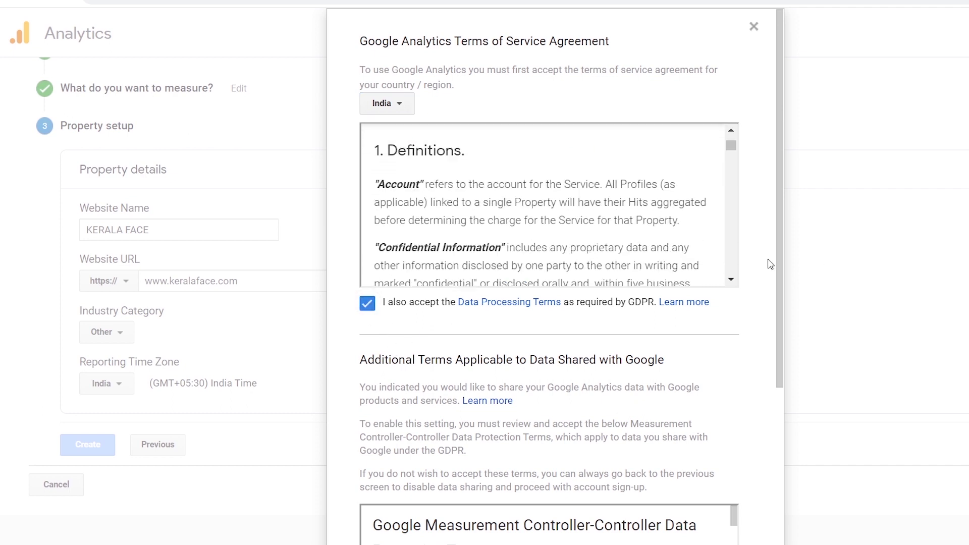
pyautogui.scroll(-5, 760, 280)
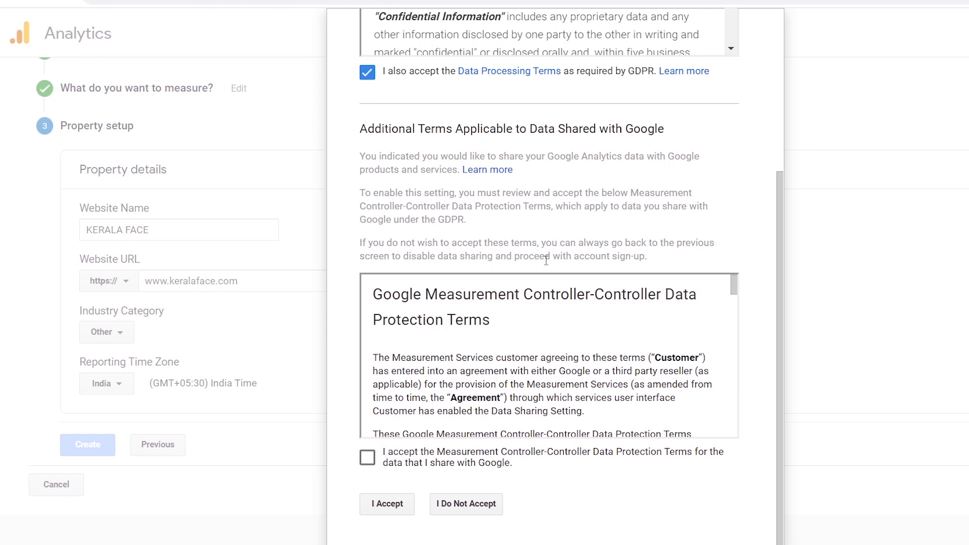
pyautogui.scroll(-3, 479, 400)
pyautogui.click(368, 457)
pyautogui.click(374, 505)
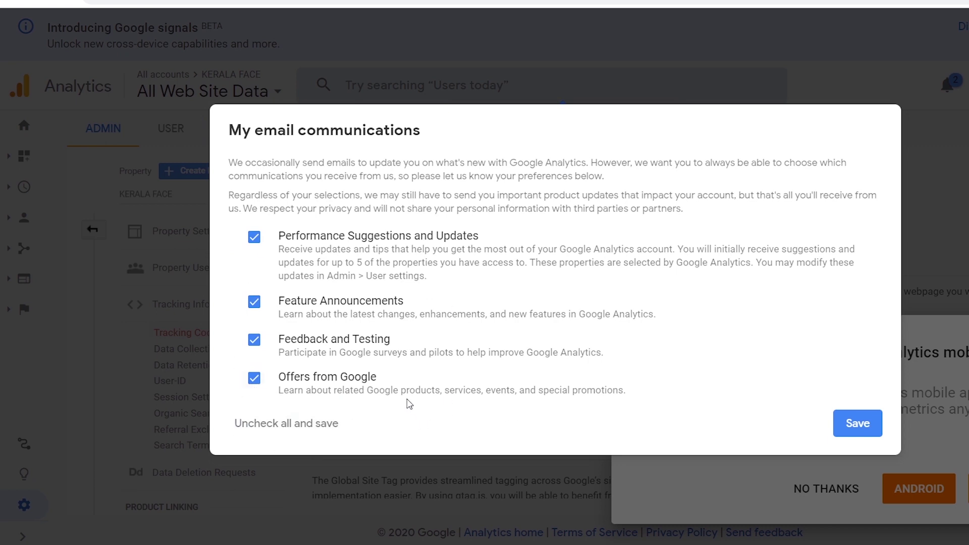
# - Save the email communication preferences with all options enabled, and dismiss the mobile app offer and the search tip
pyautogui.click(863, 423)
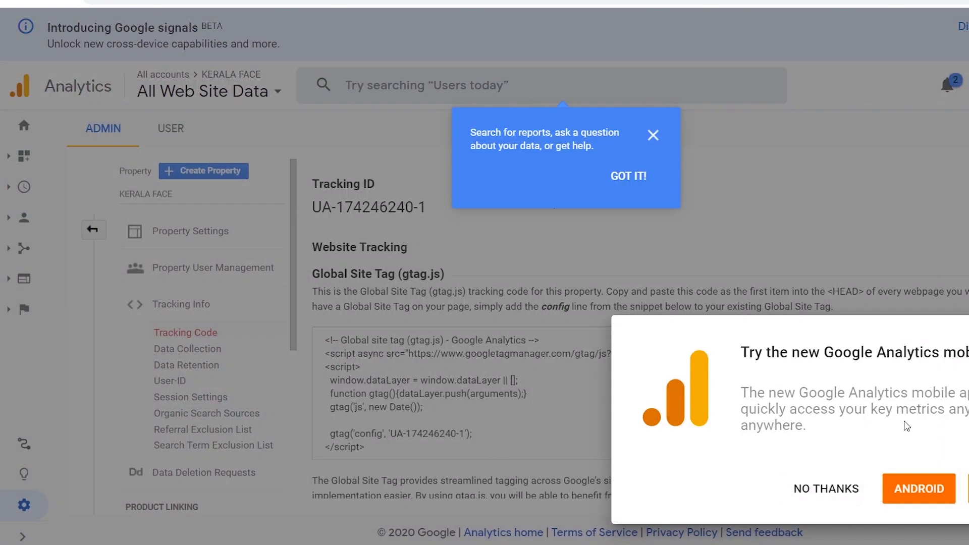
pyautogui.click(828, 489)
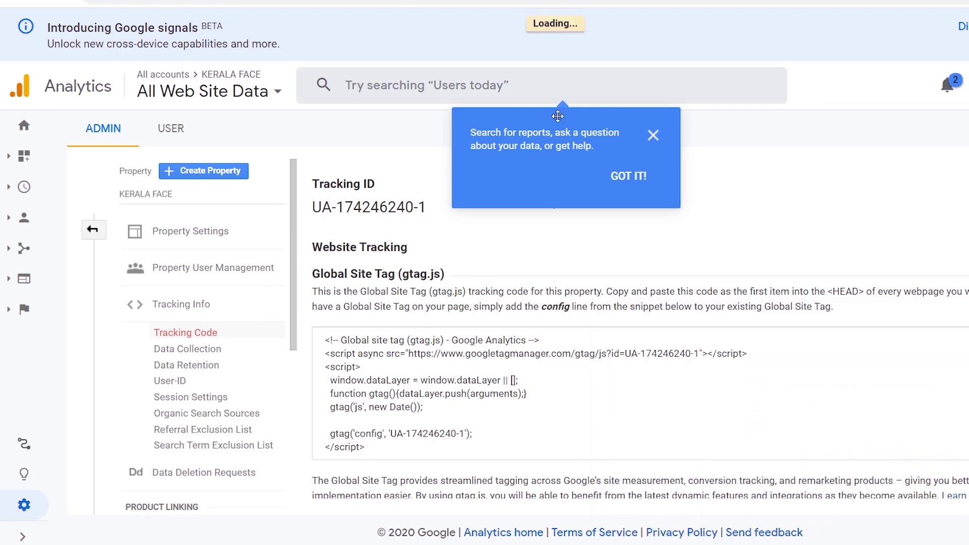
pyautogui.click(481, 248)
# - Highlight the tracking ID of the KERALA FACE property to point it out
pyautogui.moveTo(434, 212); pyautogui.dragTo(314, 210)
pyautogui.click(784, 206)
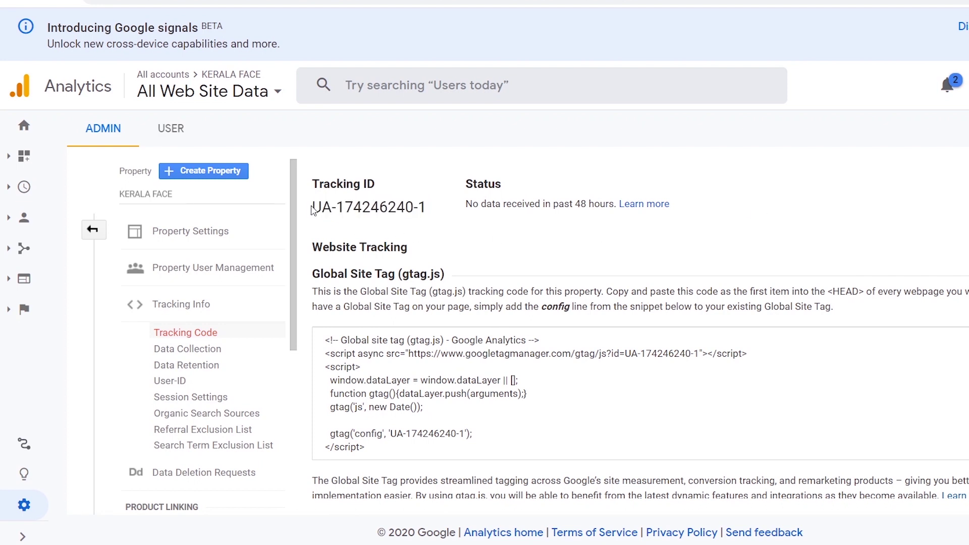
pyautogui.moveTo(309, 210); pyautogui.dragTo(374, 213)
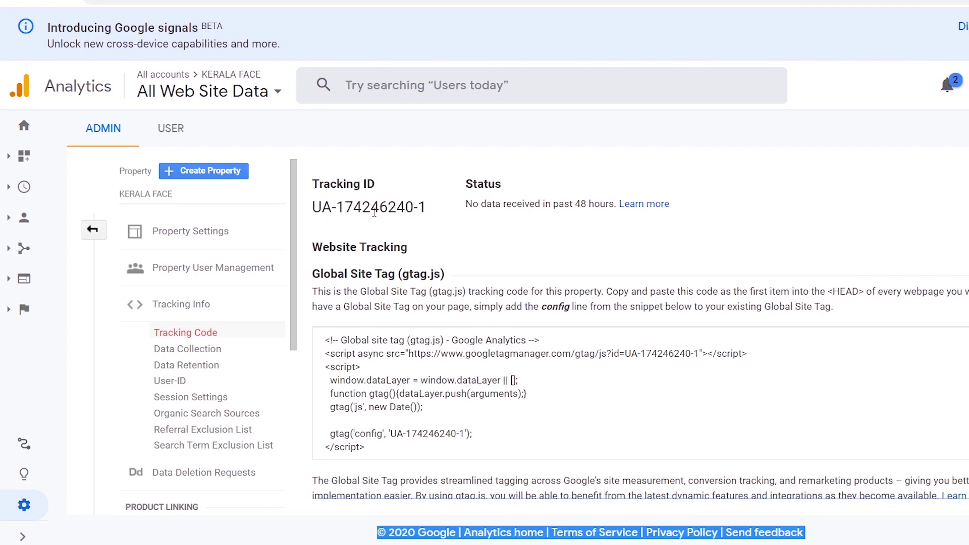
pyautogui.click(419, 214)
pyautogui.moveTo(427, 210); pyautogui.dragTo(314, 209)
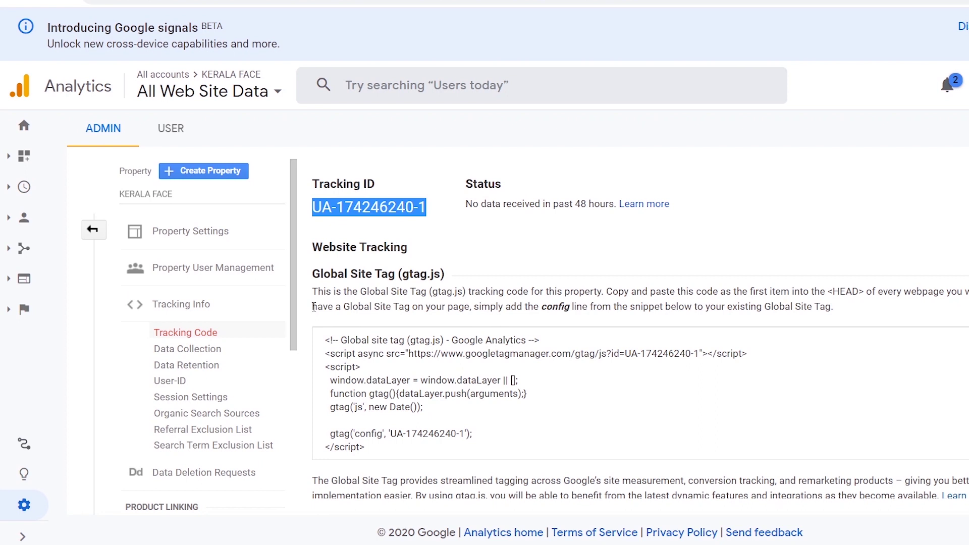
pyautogui.click(392, 192)
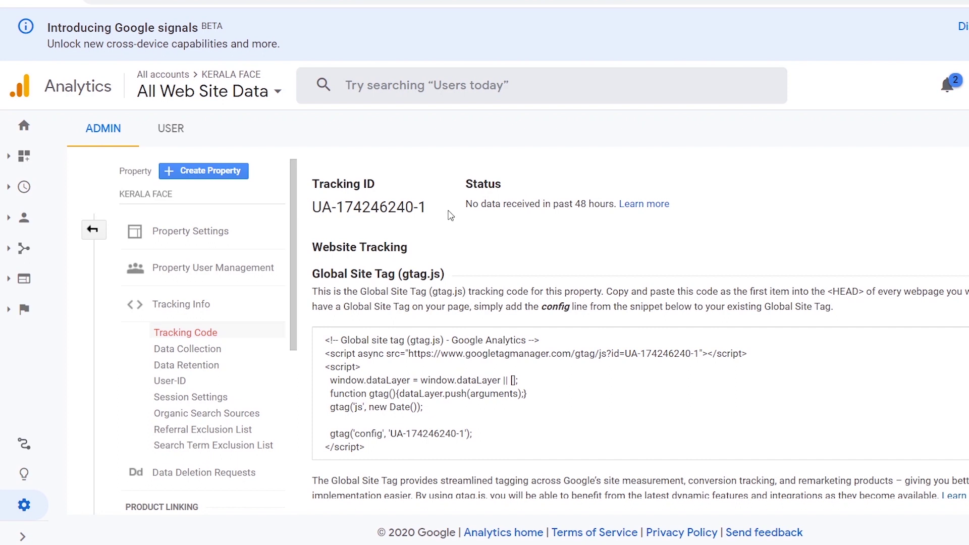
# - Examine the complete Global Site Tag (gtag.js) snippet together with the tracking ID, highlighting each in turn
pyautogui.moveTo(377, 451); pyautogui.dragTo(323, 338)
pyautogui.click(481, 401)
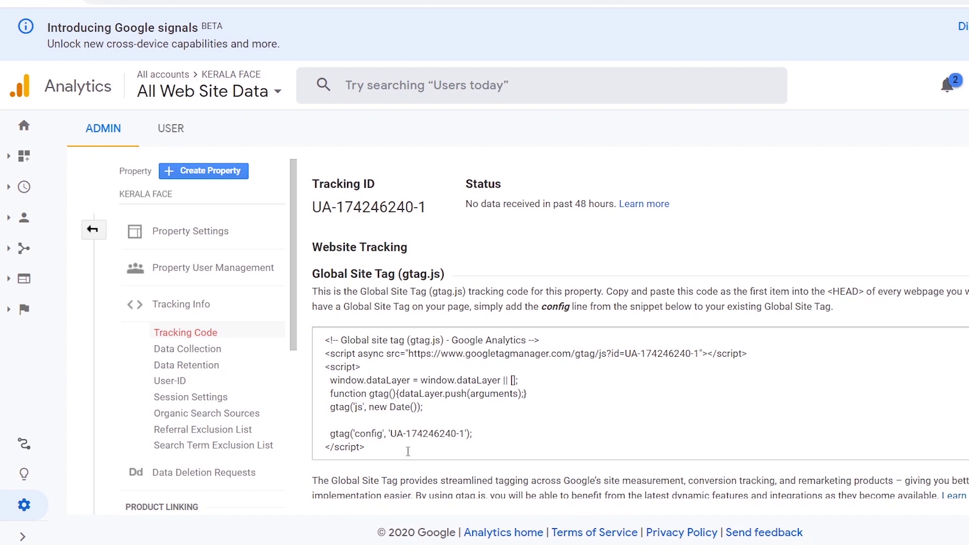
pyautogui.moveTo(371, 449); pyautogui.dragTo(320, 339)
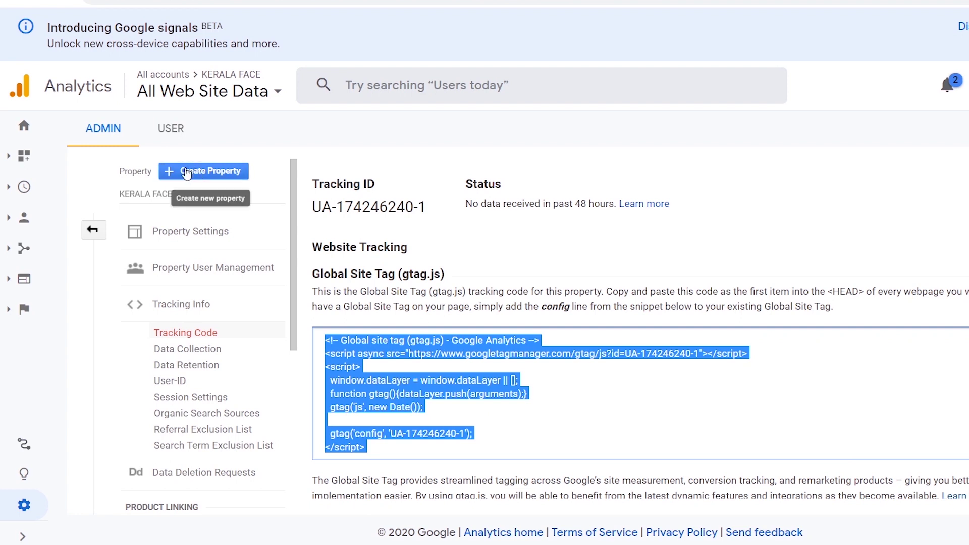
pyautogui.moveTo(428, 207); pyautogui.dragTo(312, 209)
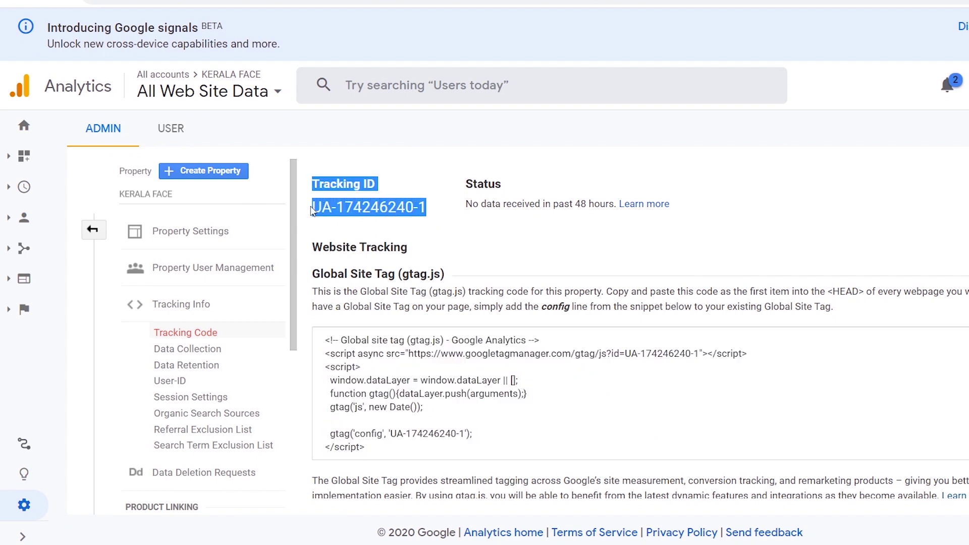
pyautogui.click(540, 448)
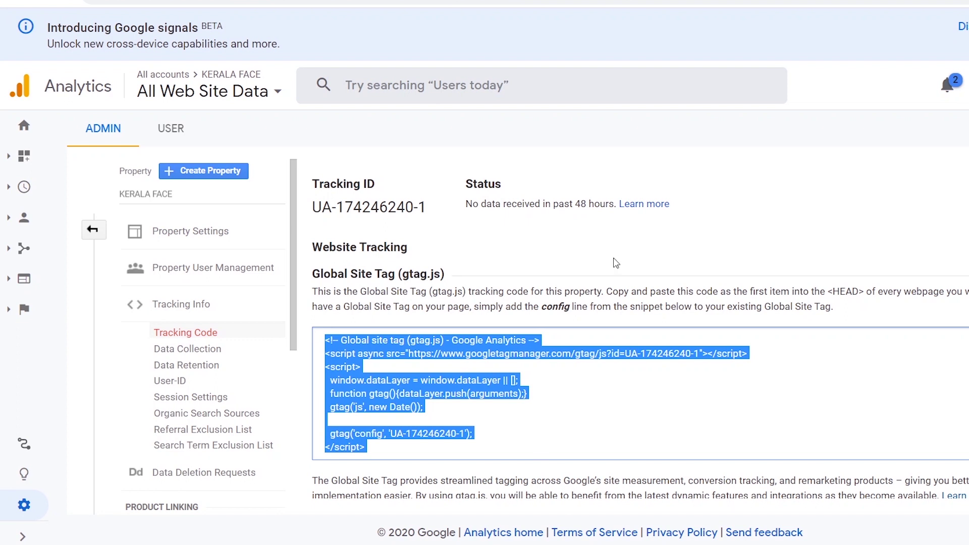
pyautogui.moveTo(427, 209); pyautogui.dragTo(312, 212)
pyautogui.click(482, 232)
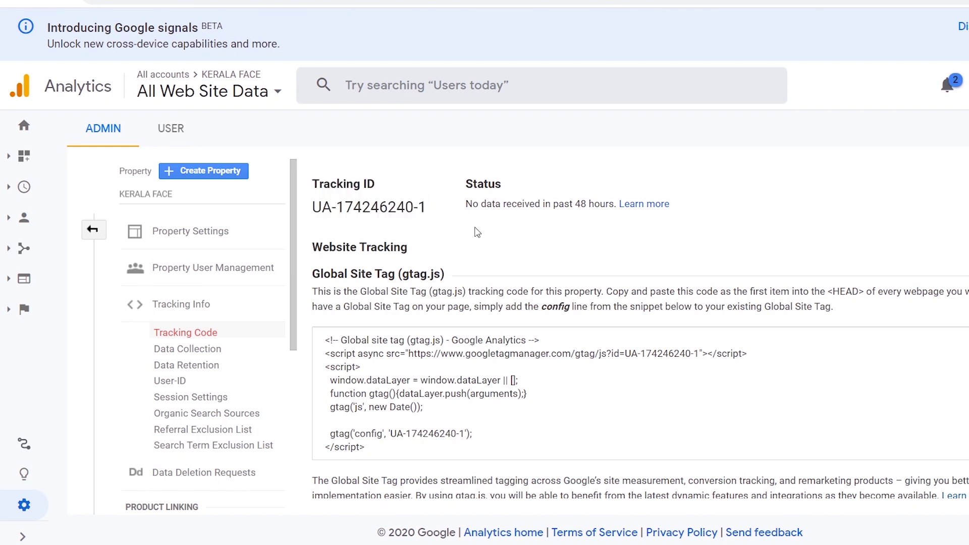
# - Highlight the whole Global Site Tag (gtag.js) snippet in the tracking code section, and clear the highlight
pyautogui.moveTo(347, 406); pyautogui.dragTo(323, 338)
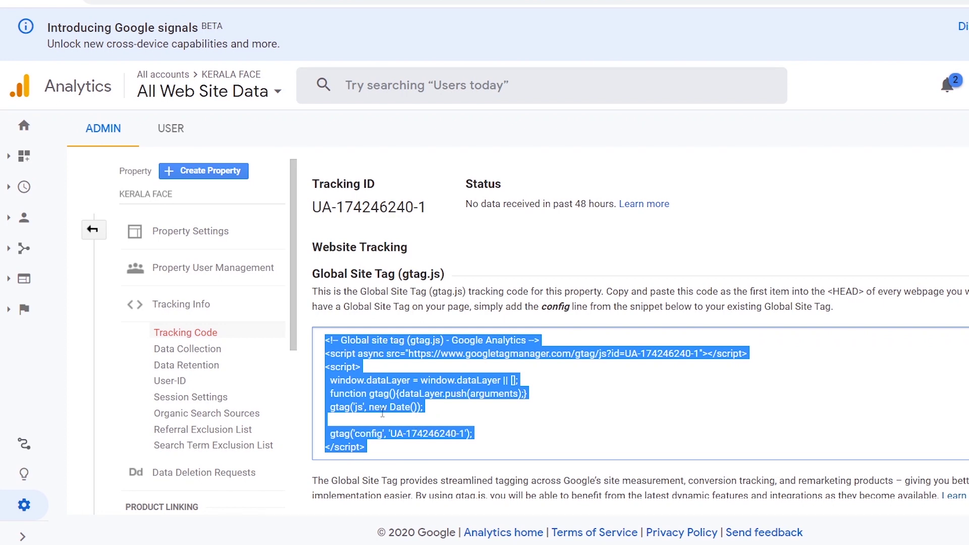
pyautogui.click(439, 443)
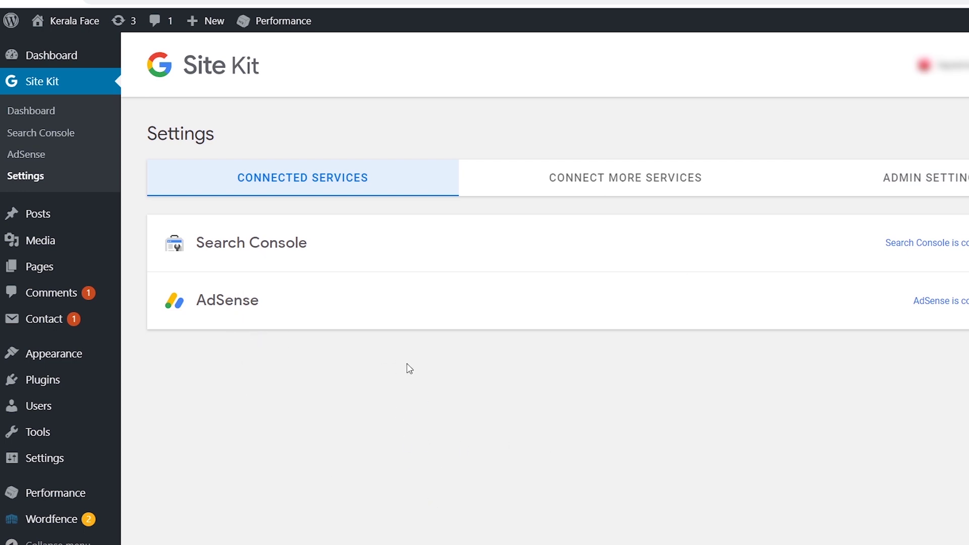
# - In Site Kit on the Kerala Face WordPress site, start the Analytics setup and allow Site Kit to view the Google account's Analytics data
pyautogui.click(634, 185)
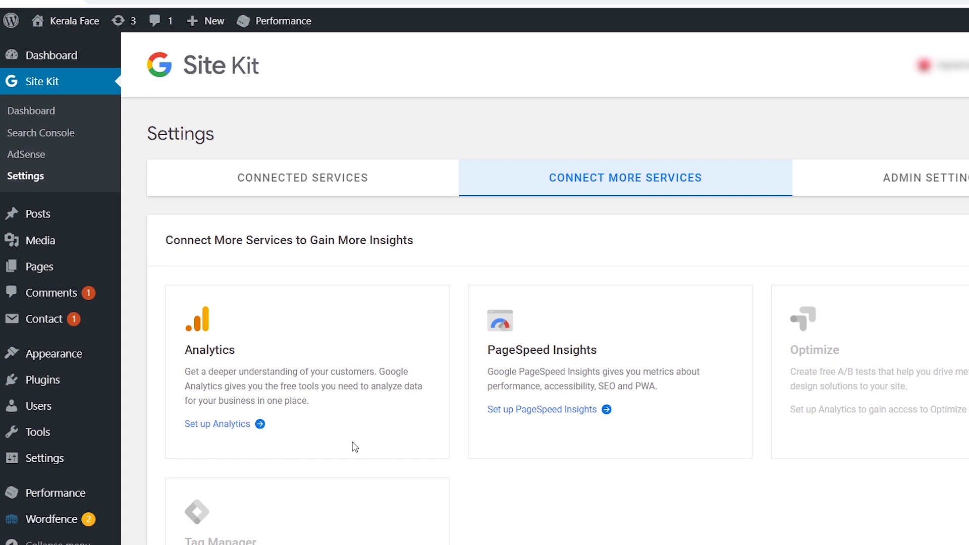
pyautogui.click(224, 430)
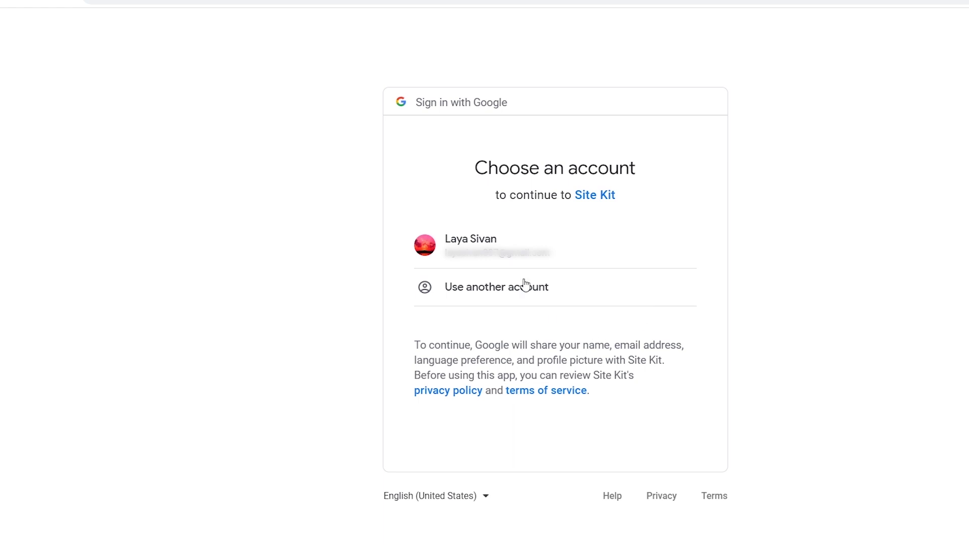
pyautogui.click(494, 239)
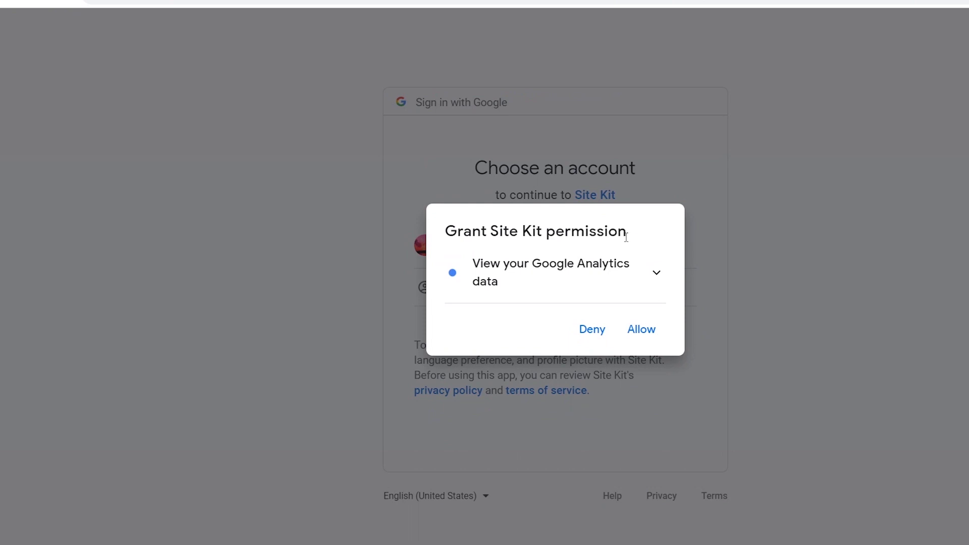
pyautogui.click(642, 336)
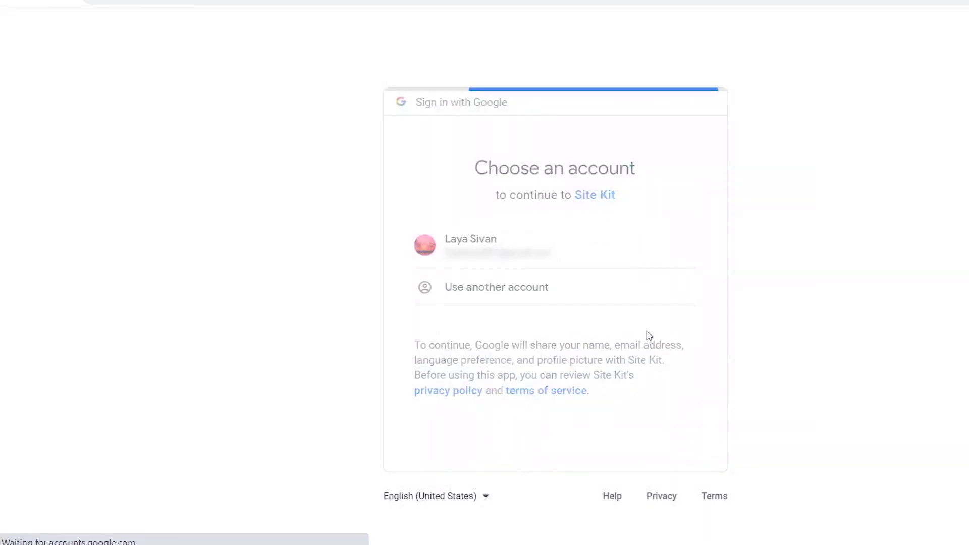
pyautogui.scroll(-3, 606, 252)
pyautogui.click(677, 462)
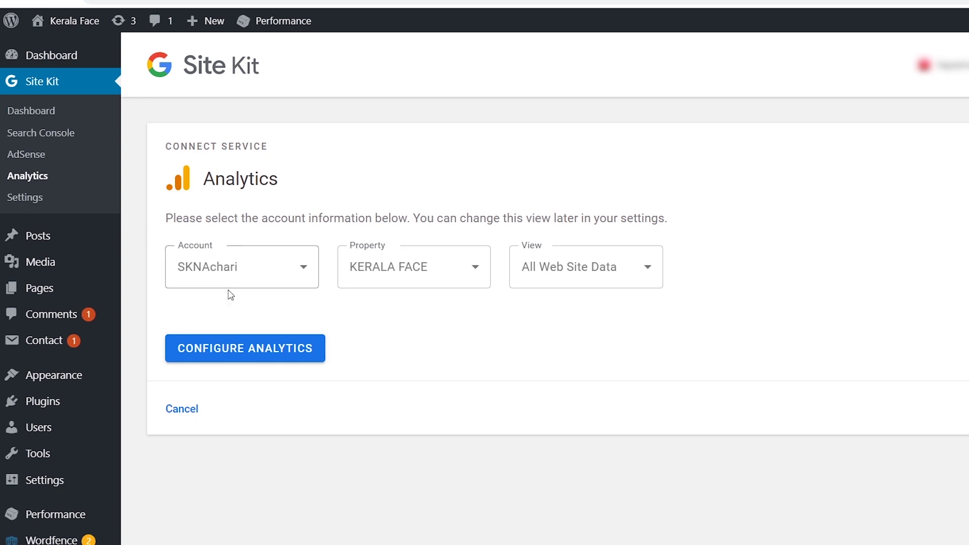
# - Check the account, property and view options, keep the KERALA FACE property with All Web Site Data, and configure Analytics
pyautogui.click(291, 284)
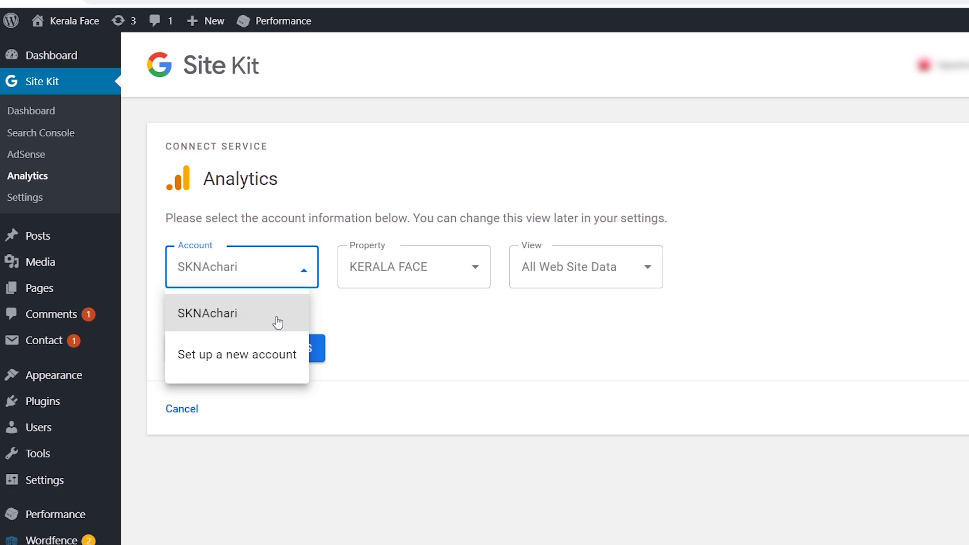
pyautogui.click(386, 329)
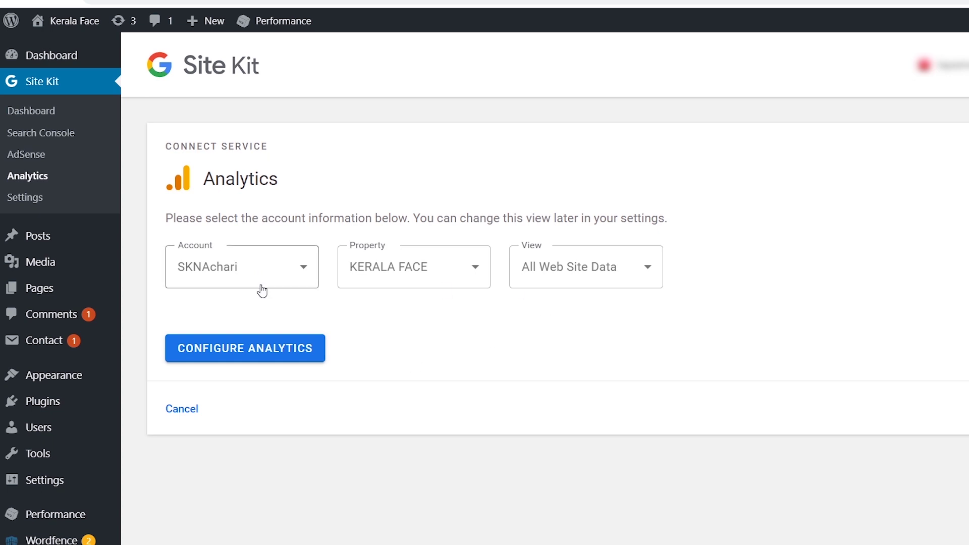
pyautogui.click(474, 276)
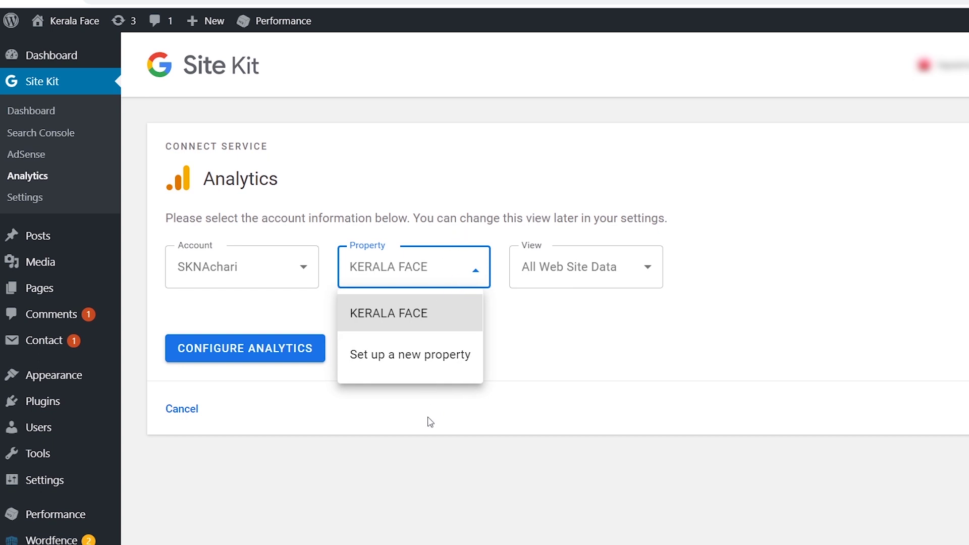
pyautogui.click(573, 396)
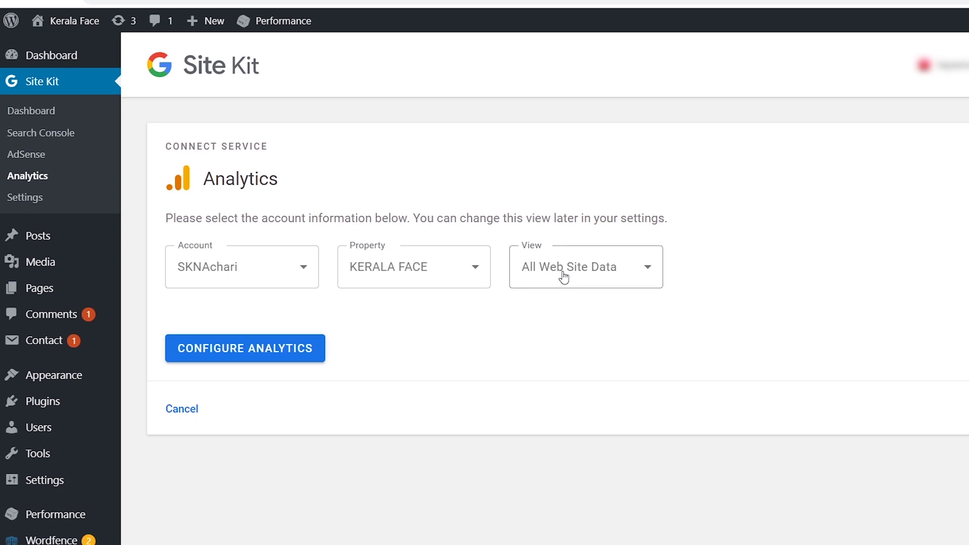
pyautogui.click(581, 275)
pyautogui.click(694, 310)
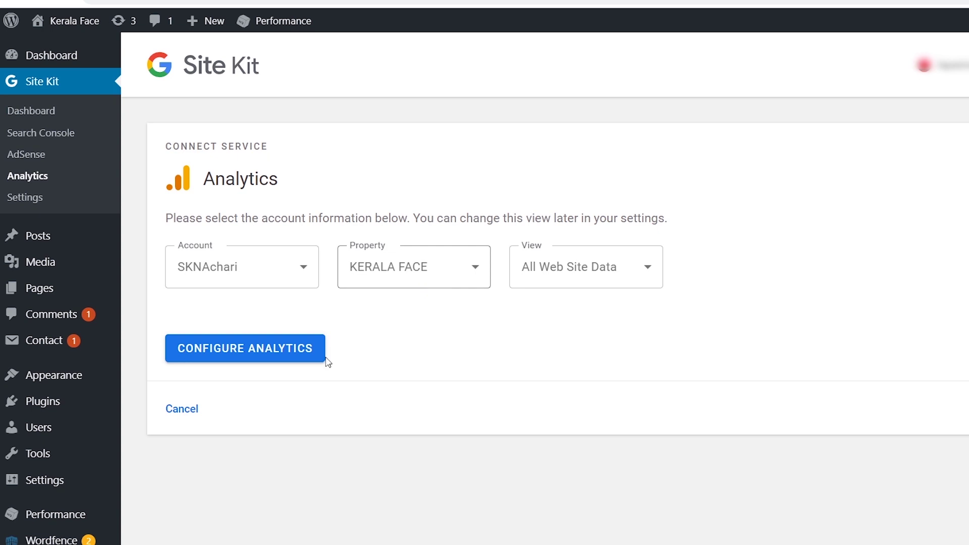
pyautogui.click(251, 357)
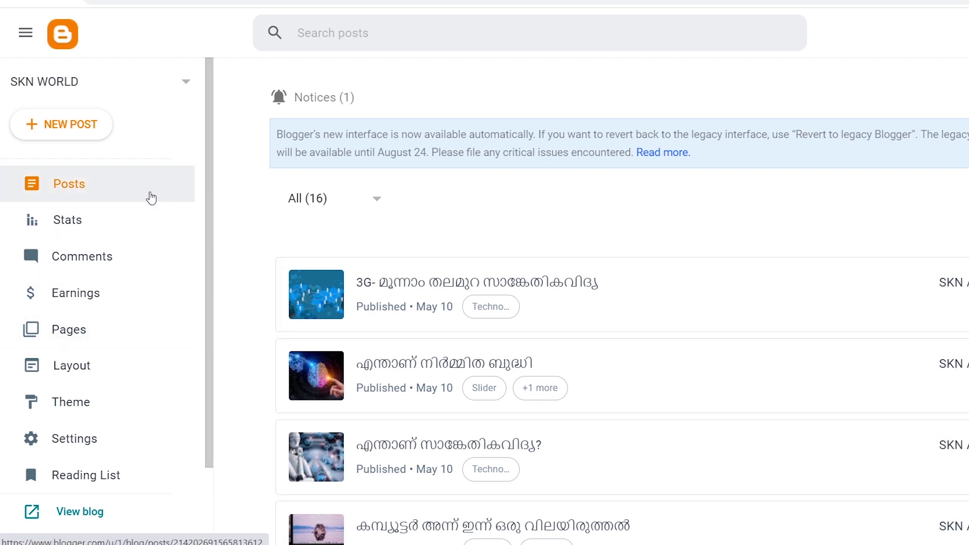
# - Switch to Blogger and, in the SKN WORLD blog's basic settings, enter the tracking ID as the Google Analytics Property ID and save it
pyautogui.scroll(-2, 150, 298)
pyautogui.scroll(2, 136, 309)
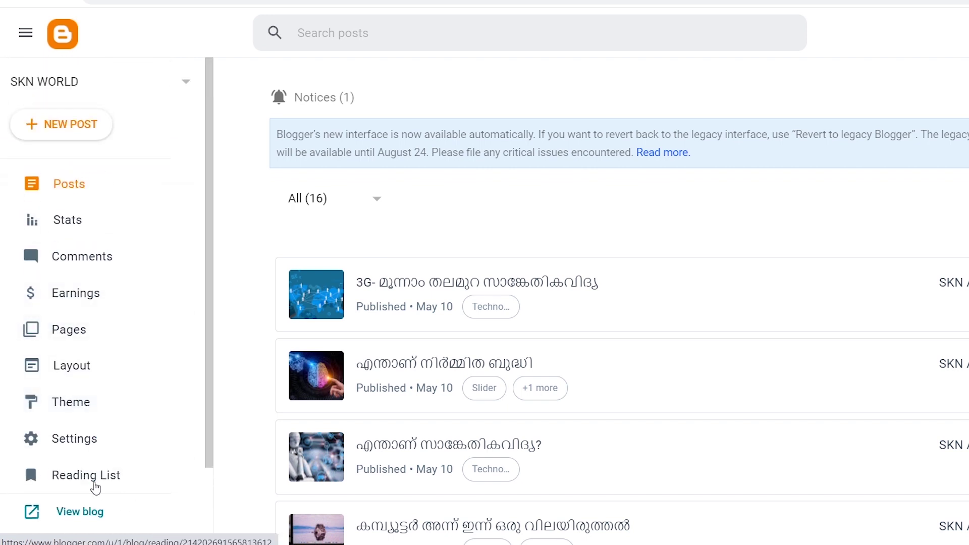
pyautogui.click(68, 439)
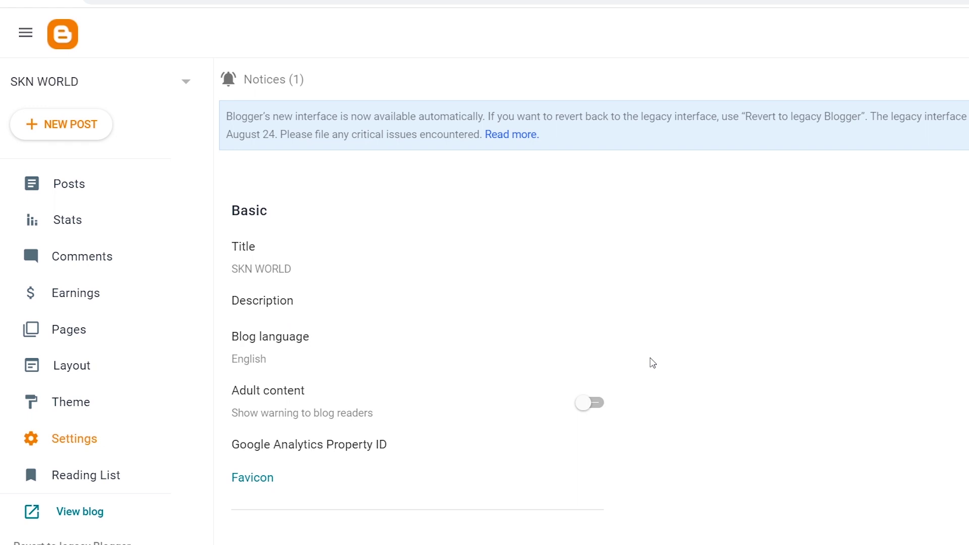
pyautogui.scroll(-1, 650, 361)
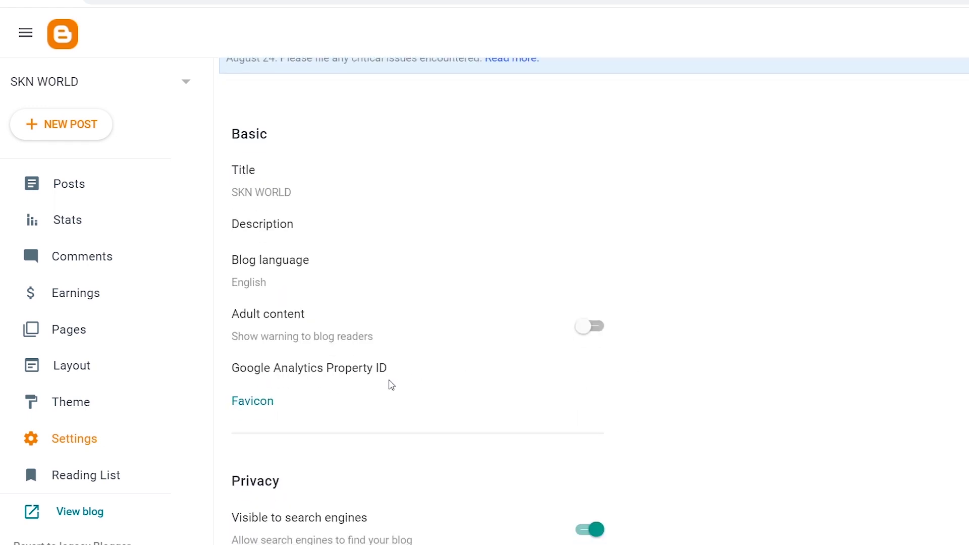
pyautogui.click(297, 373)
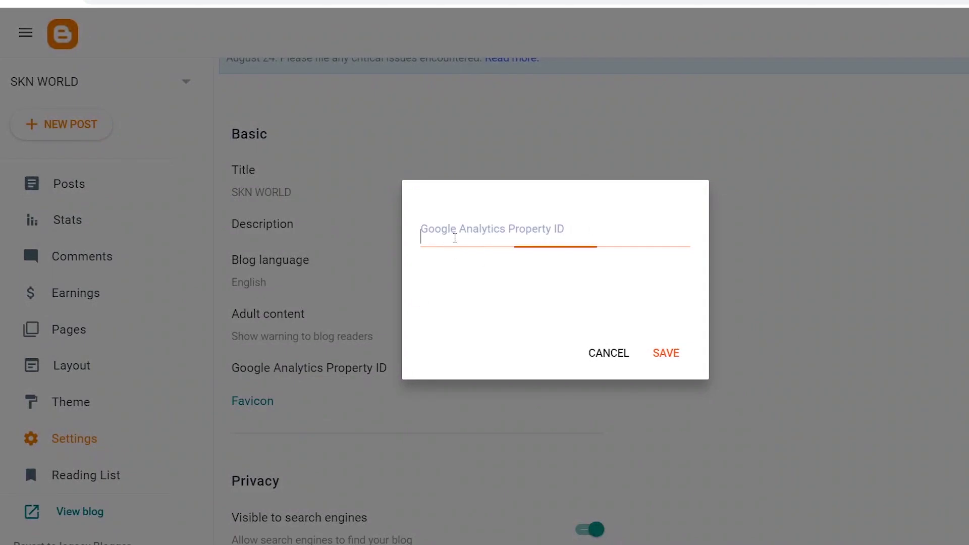
pyautogui.rightClick(453, 237)
pyautogui.click(468, 358)
pyautogui.click(515, 282)
pyautogui.click(666, 353)
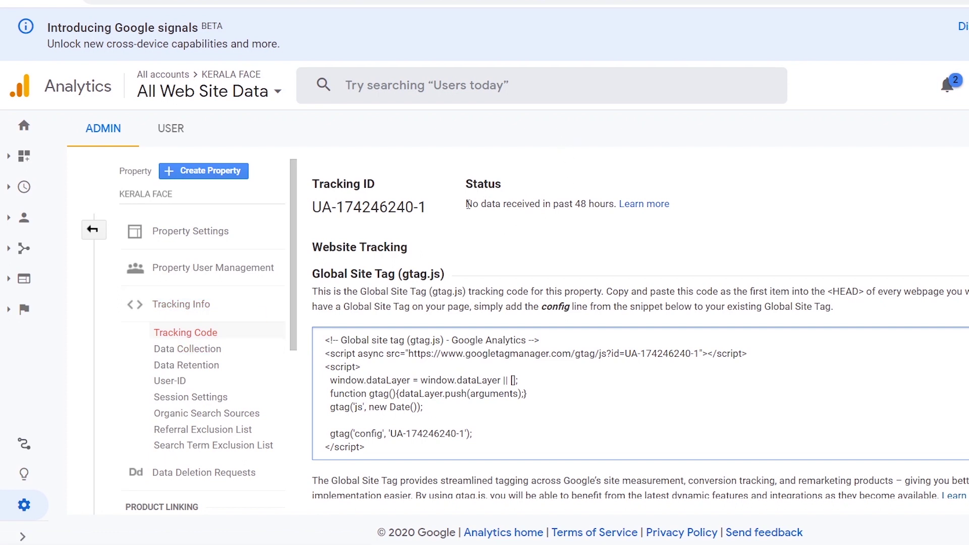
# - Return to the KERALA FACE tracking code page in Google Analytics and point out the property's status by highlighting it
pyautogui.moveTo(515, 187); pyautogui.dragTo(466, 184)
pyautogui.click(515, 245)
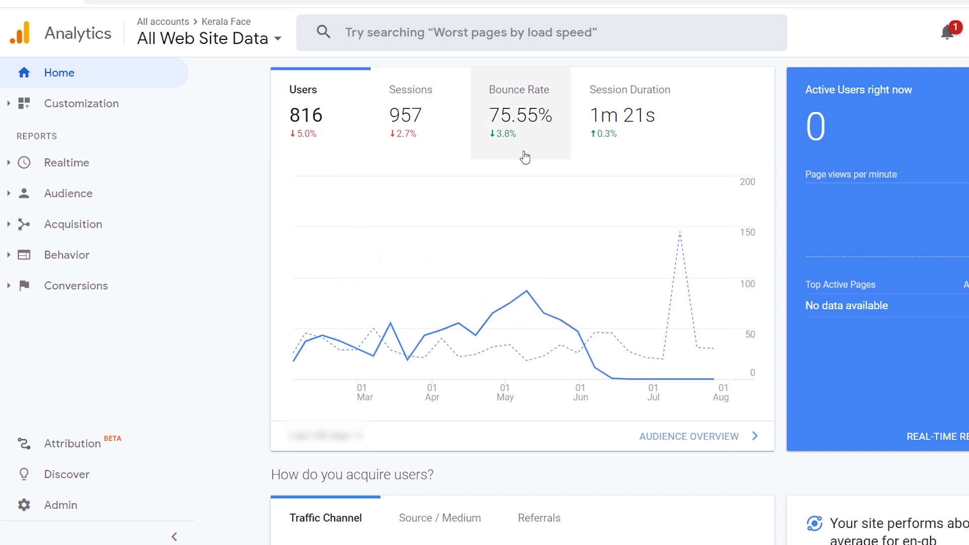
# - Review the Kerala Face Analytics home reports on visit times, sessions by country, sessions by device and most visited pages
pyautogui.scroll(-10, 522, 353)
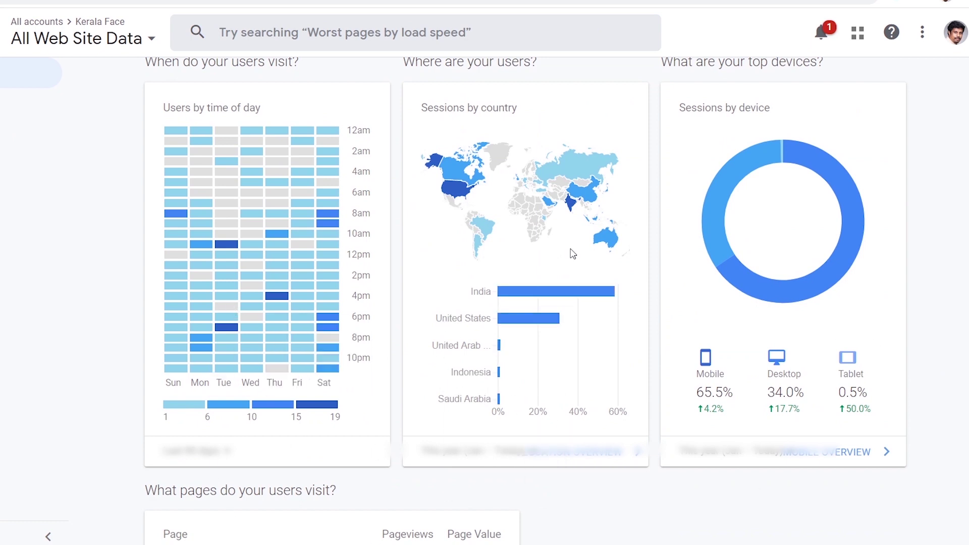
pyautogui.moveTo(521, 371)
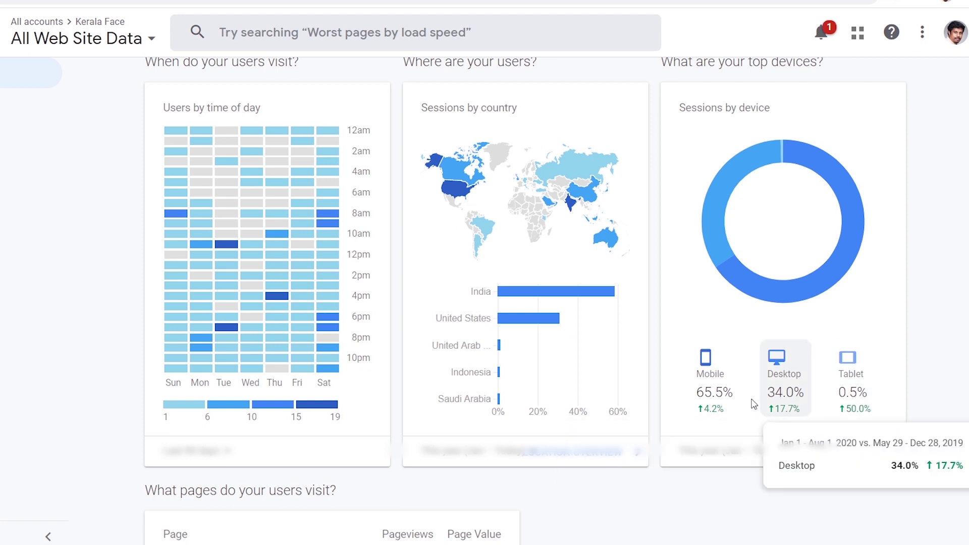
pyautogui.moveTo(804, 396)
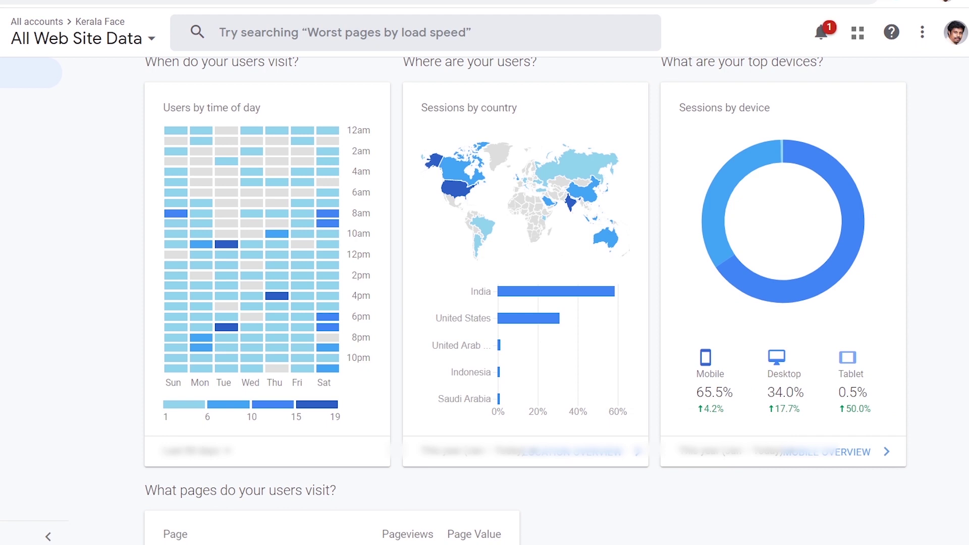
pyautogui.scroll(-7, 220, 275)
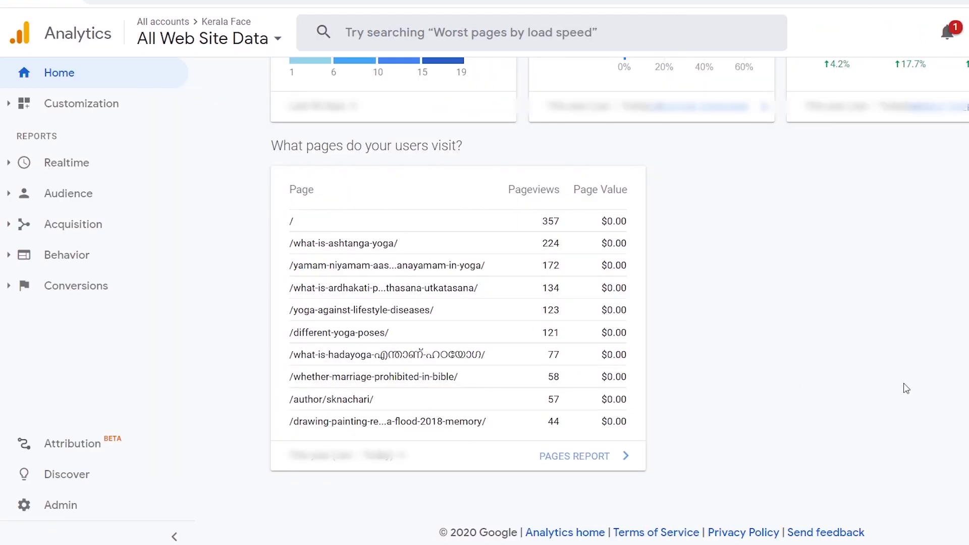
pyautogui.scroll(7, 942, 401)
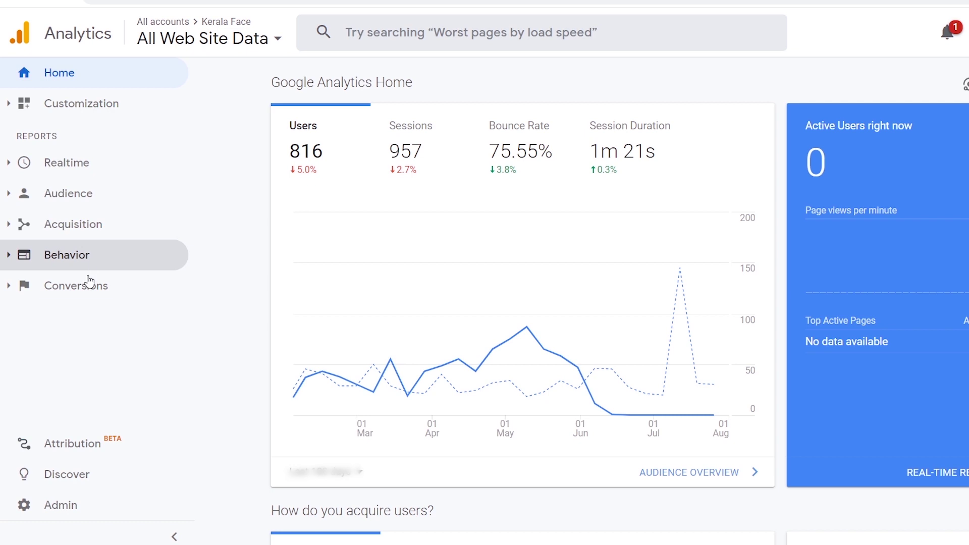
# - Open the Audience Overview report and examine the share of new visitors and the users by language
pyautogui.click(11, 201)
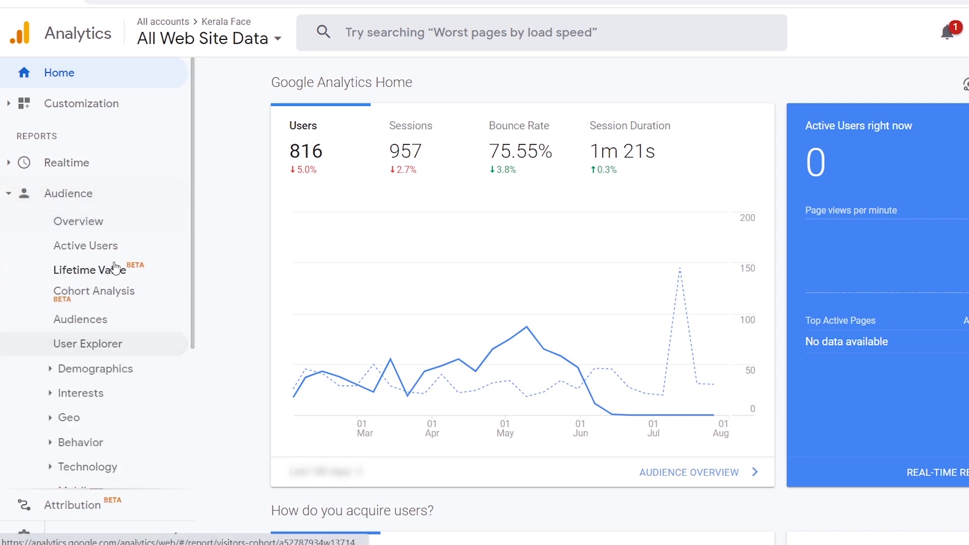
pyautogui.click(90, 223)
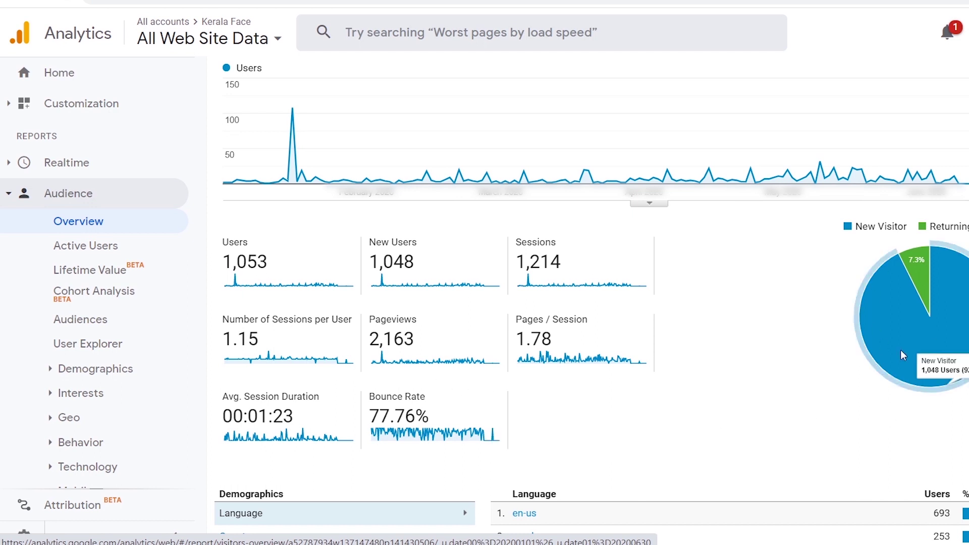
pyautogui.moveTo(957, 387)
pyautogui.scroll(-5, 454, 364)
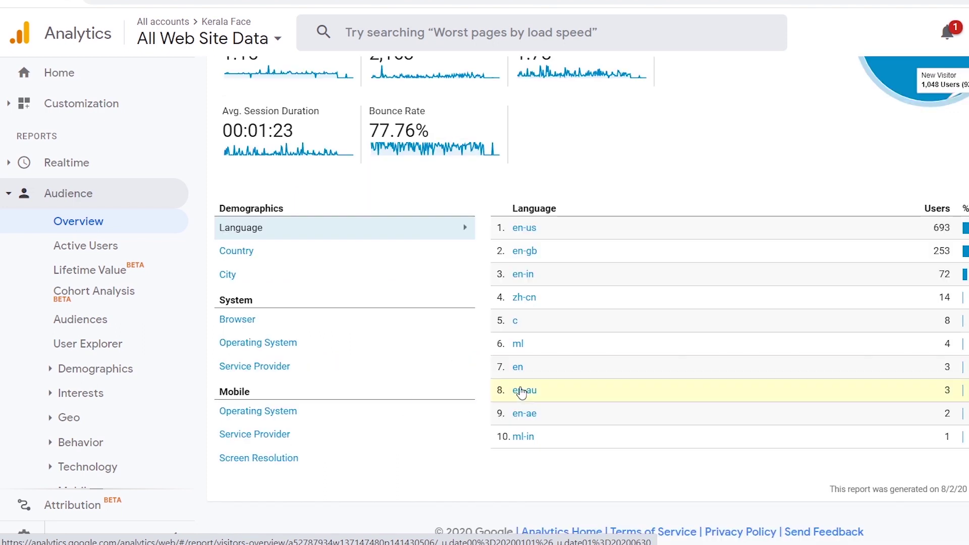